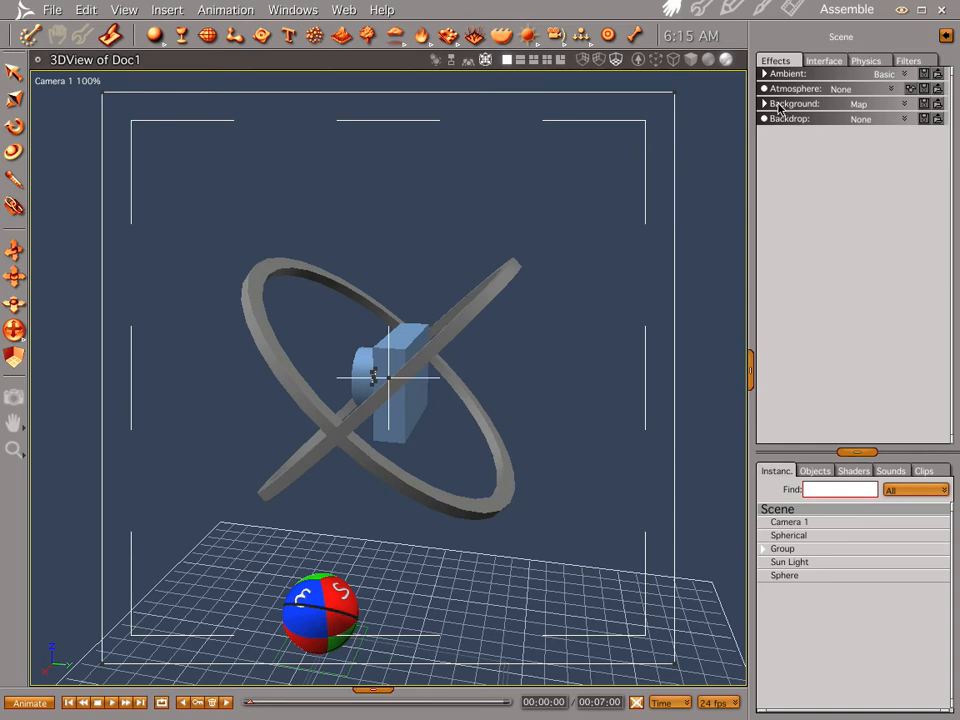
Step: Review the scene's Background map and set the Backdrop to Bi Gradient with the horizon at 57°
click(765, 104)
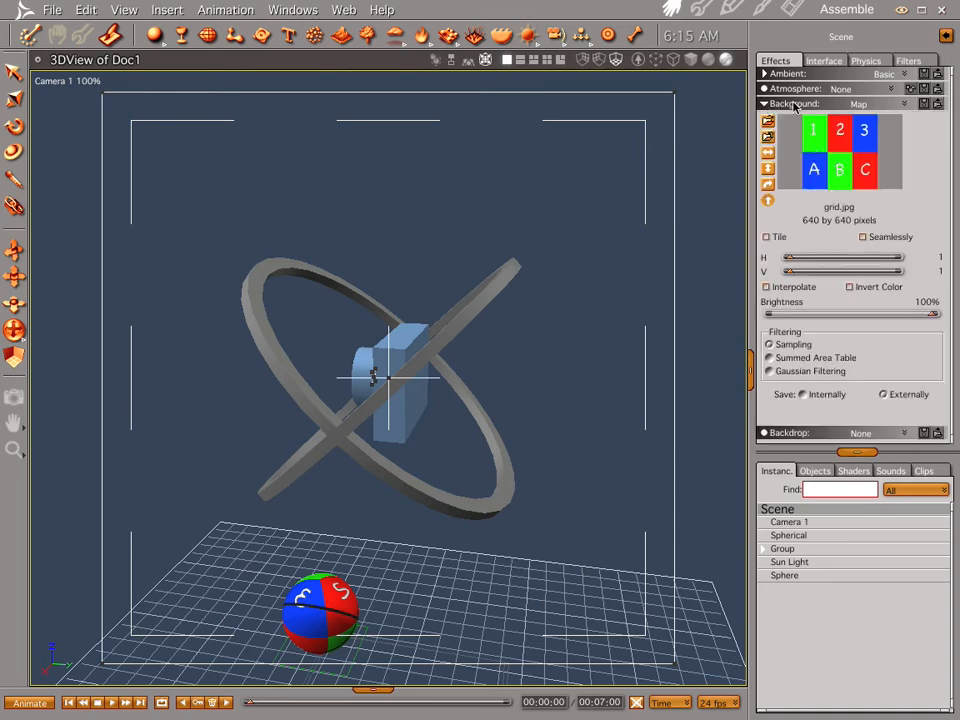
click(765, 104)
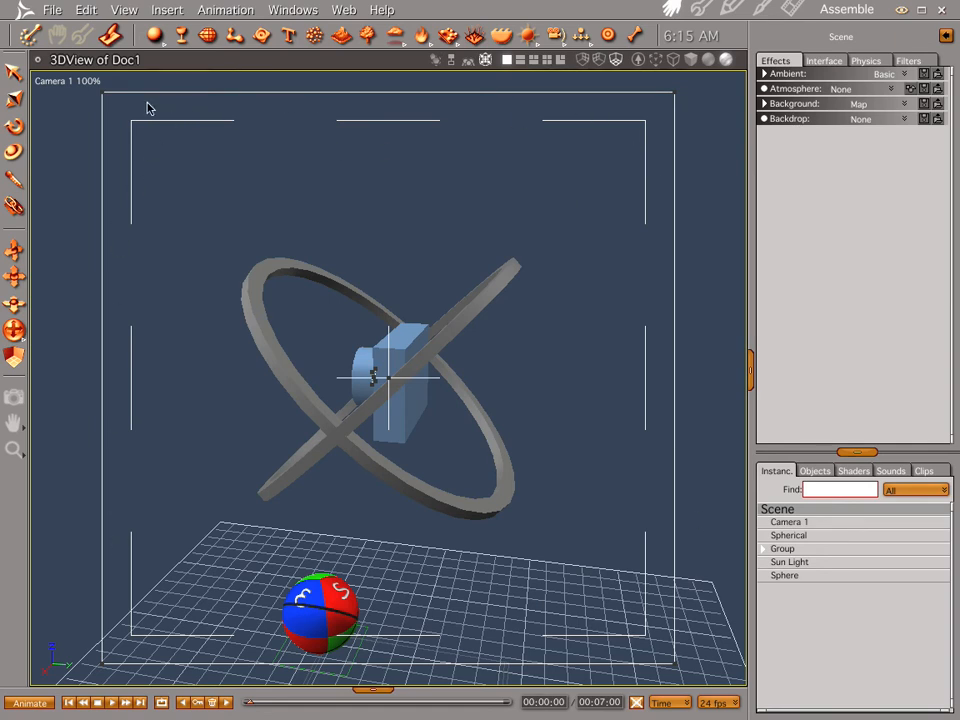
click(903, 121)
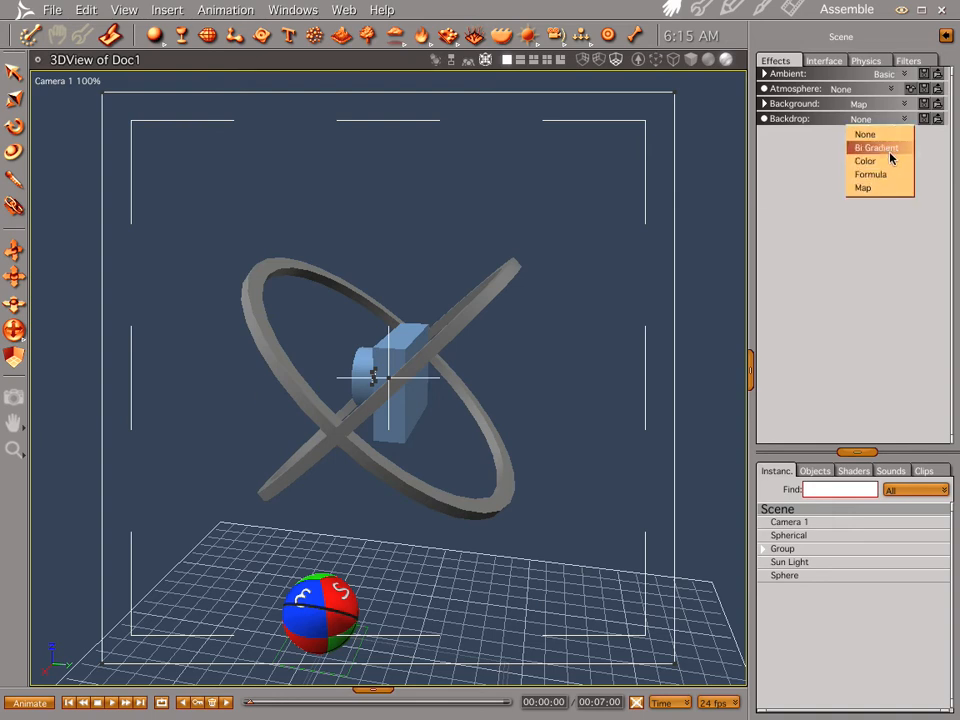
click(891, 150)
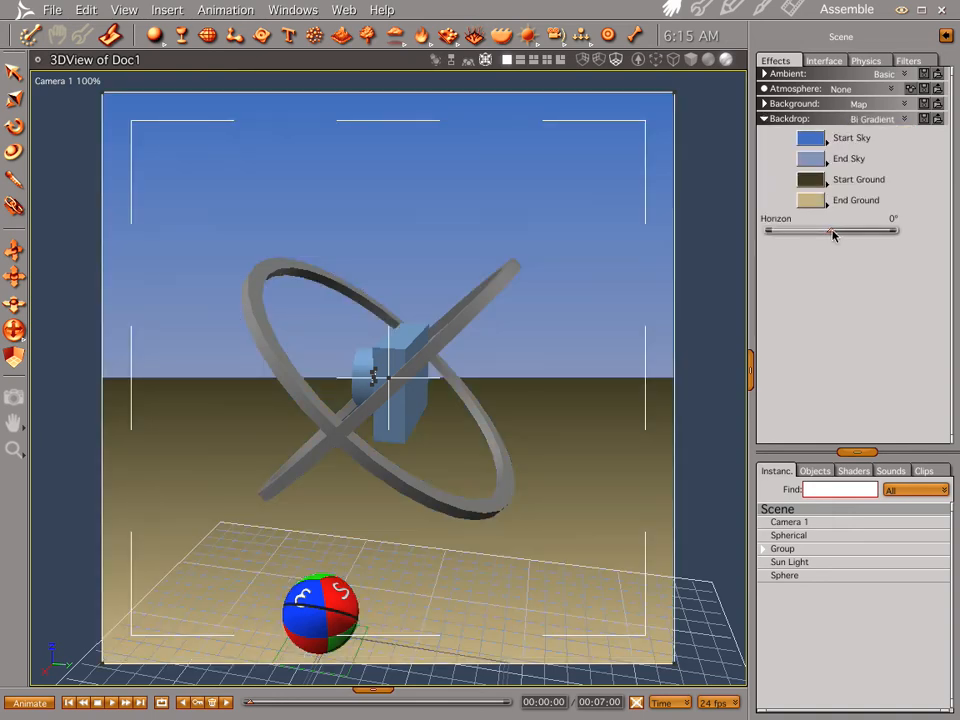
click(878, 232)
drag(878, 232, 869, 232)
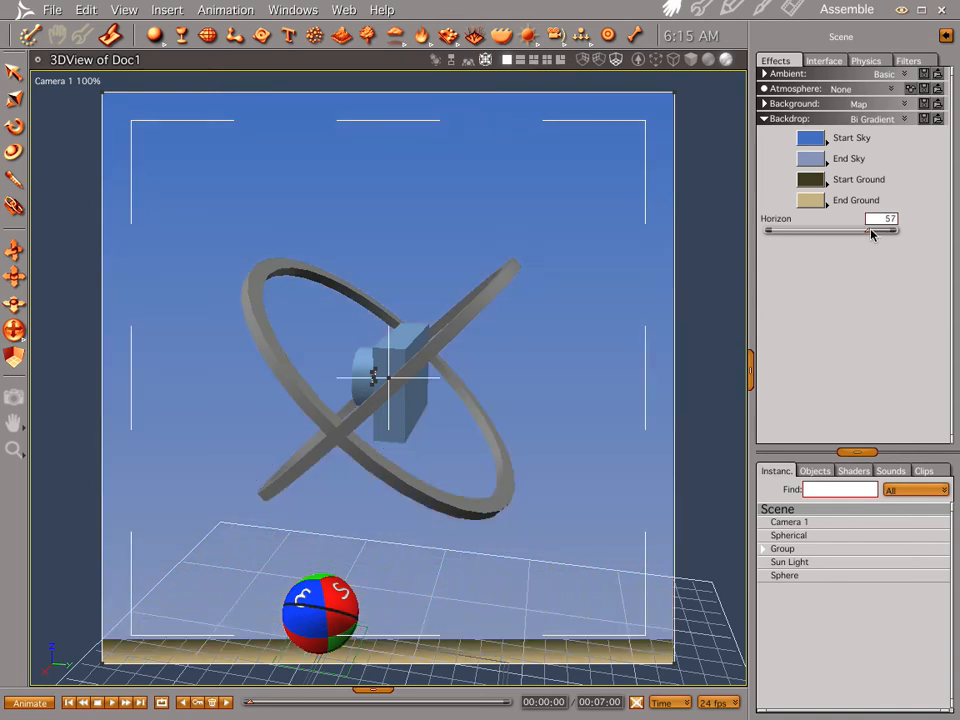
Step: Check the Show Backdrop option in the interactive renderer settings and reset the scene's Backdrop to None
click(638, 60)
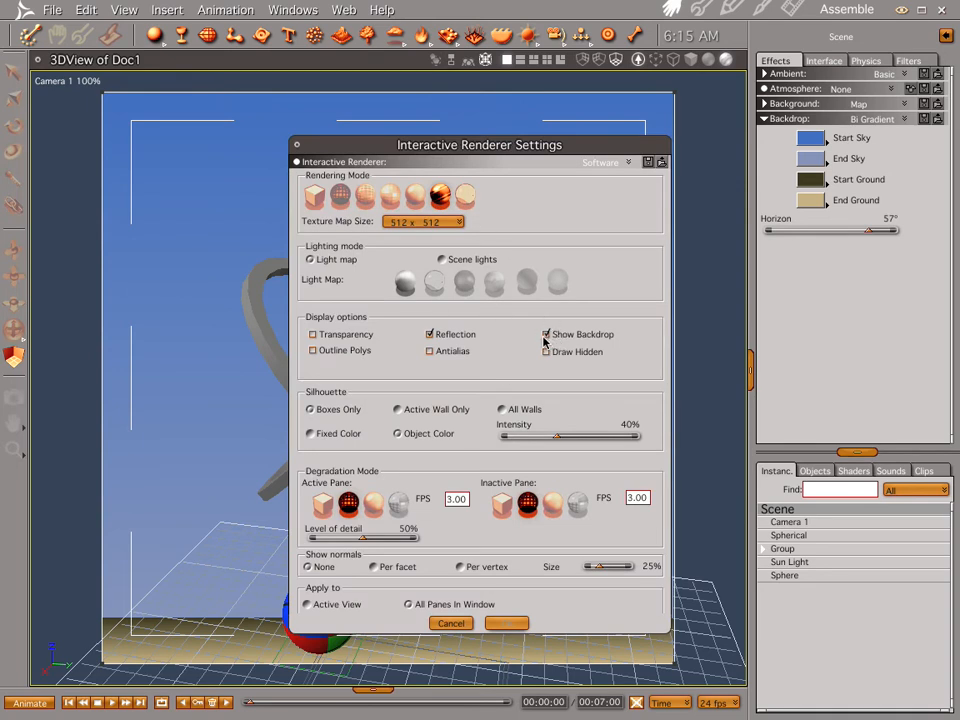
click(296, 148)
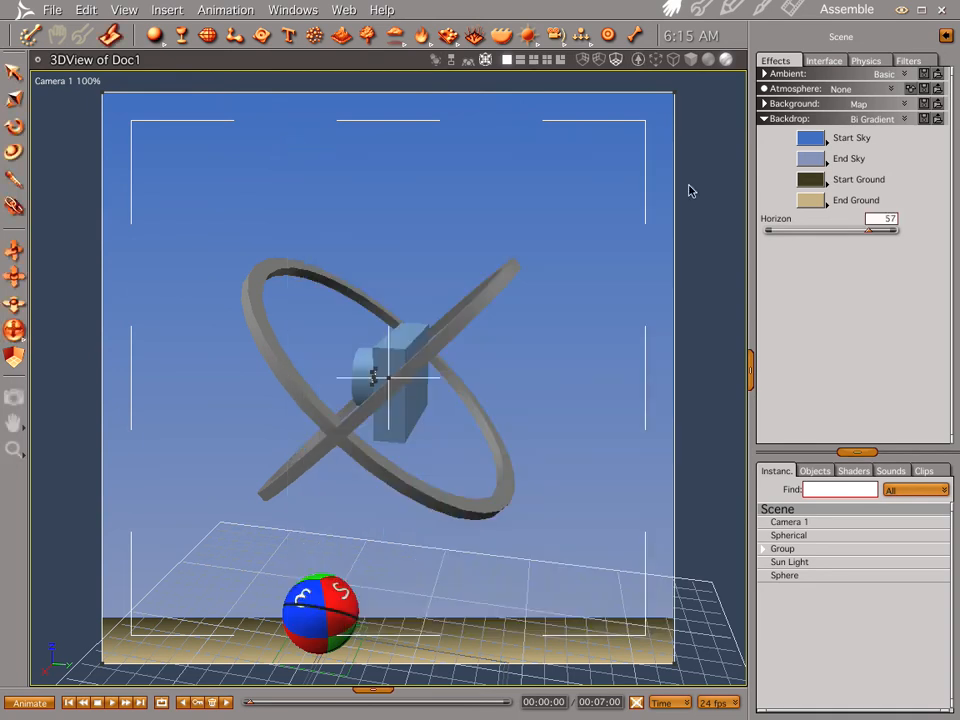
click(905, 119)
click(875, 134)
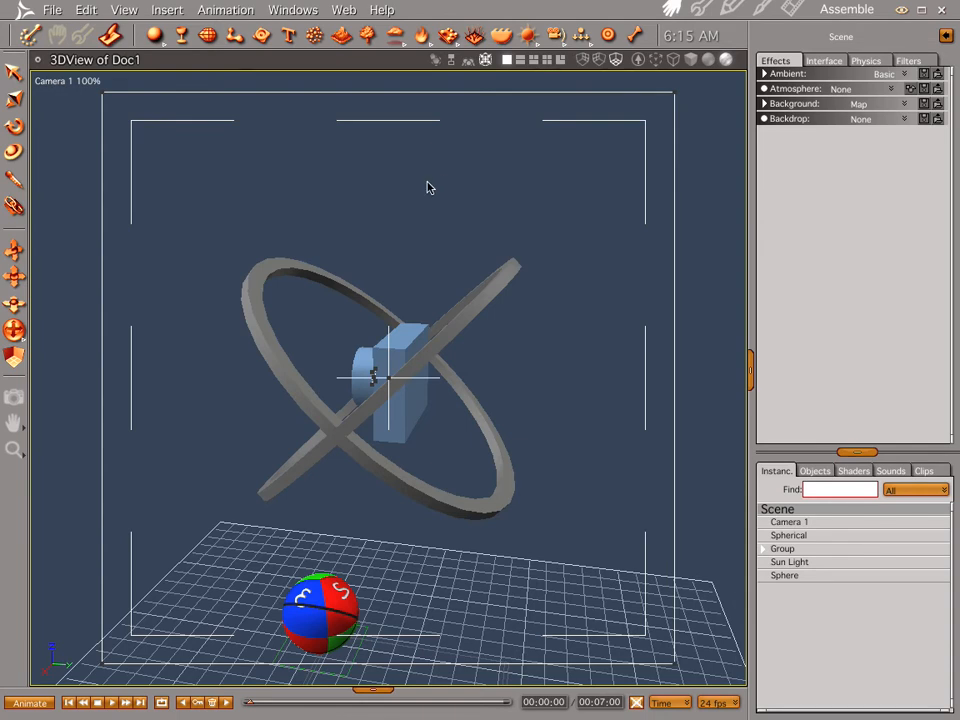
Step: Compare the sphere's shader with the image used in the scene's Background map settings
click(336, 605)
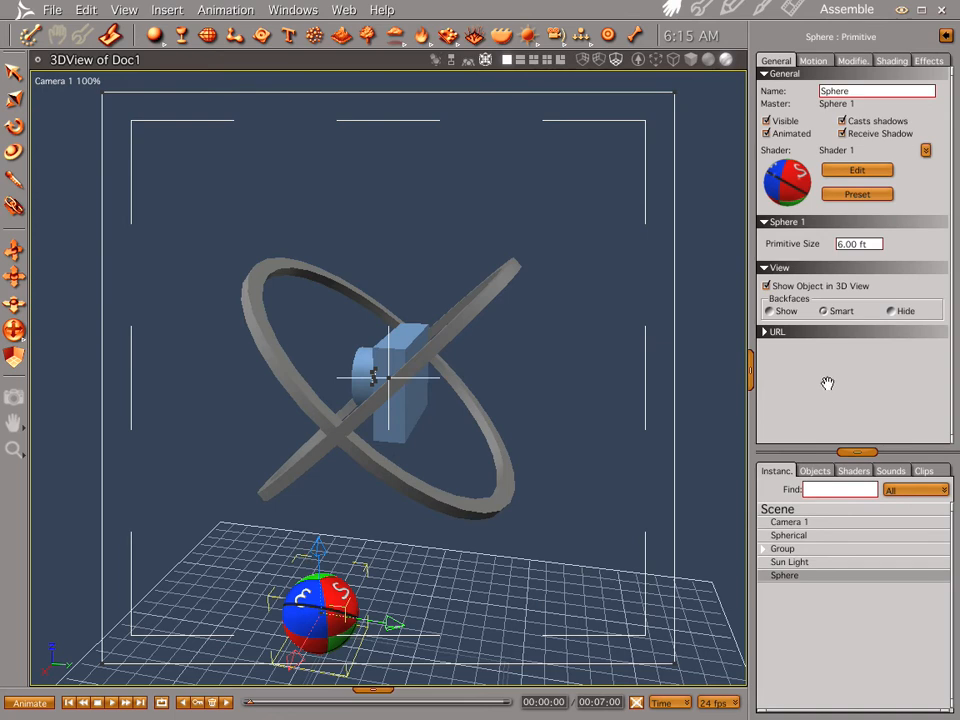
click(783, 509)
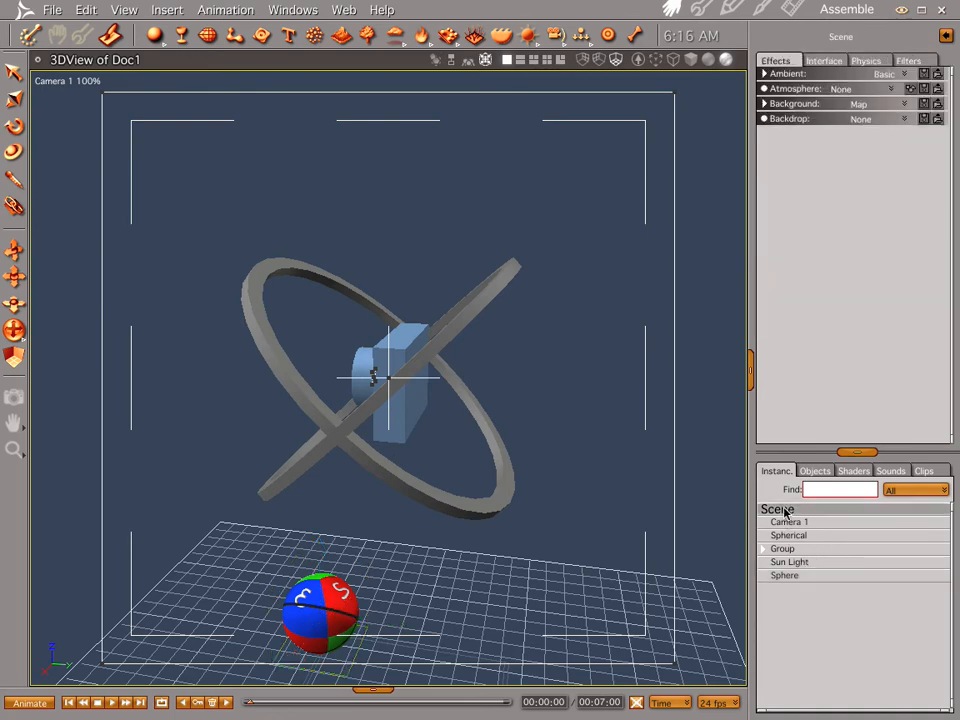
click(904, 105)
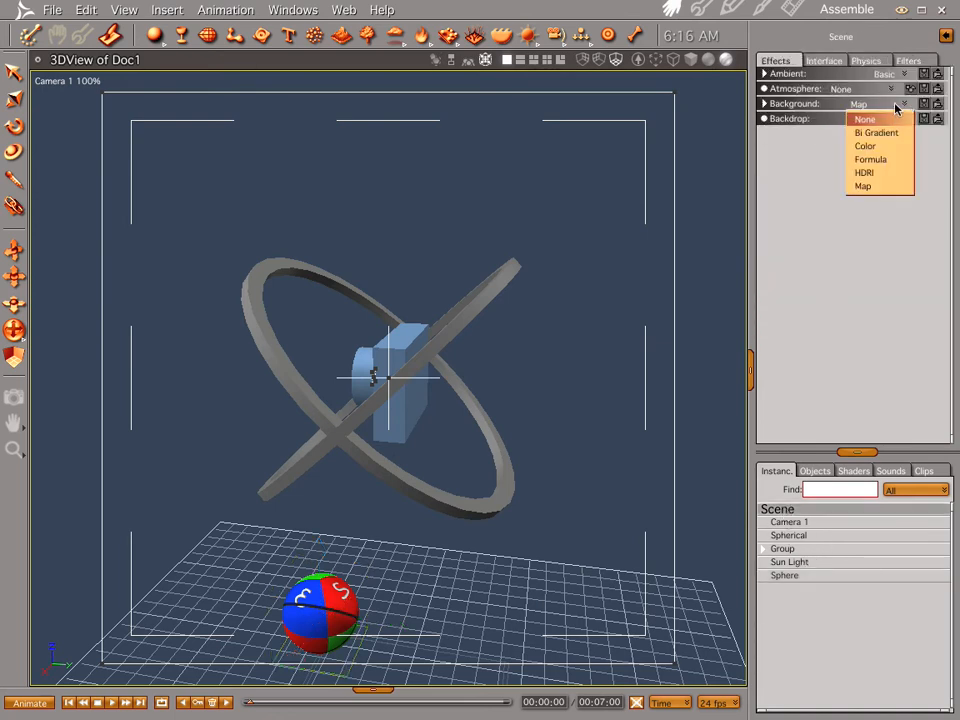
click(862, 186)
click(765, 104)
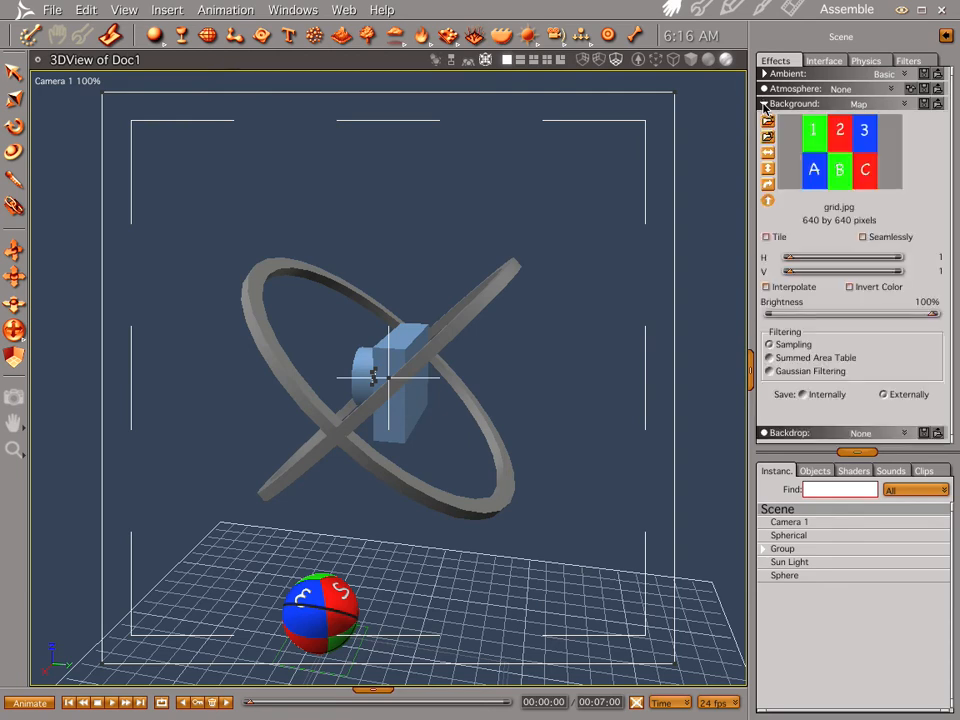
Step: Examine the textured sphere from several sides and close up to see how the grid image wraps around it
click(320, 592)
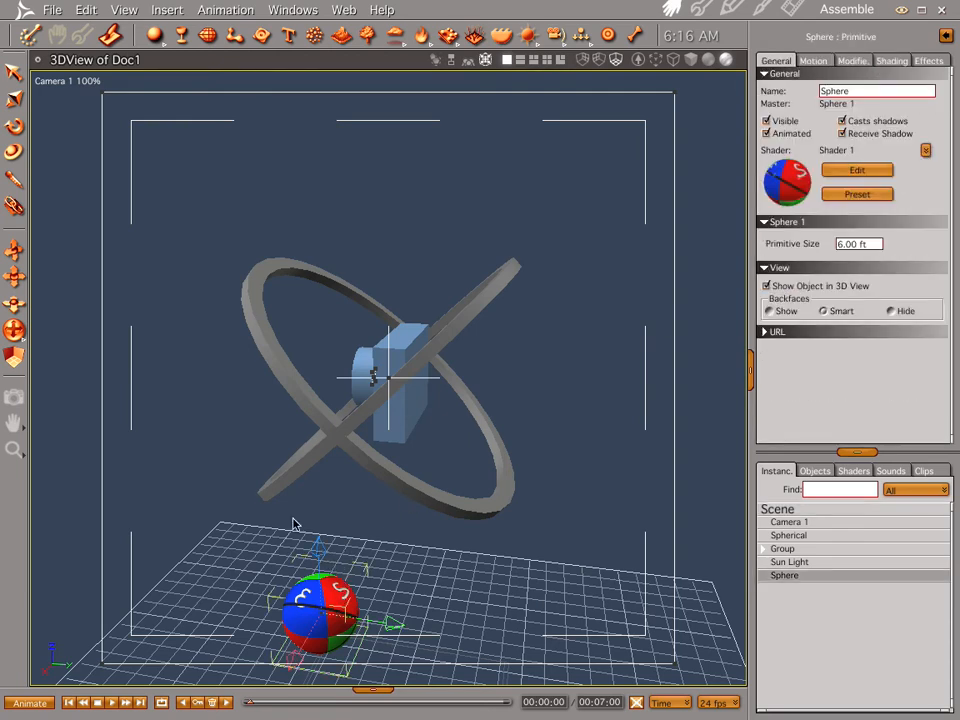
middle_drag(266, 523, 274, 377)
middle_drag(323, 332, 224, 354)
middle_drag(354, 630, 489, 628)
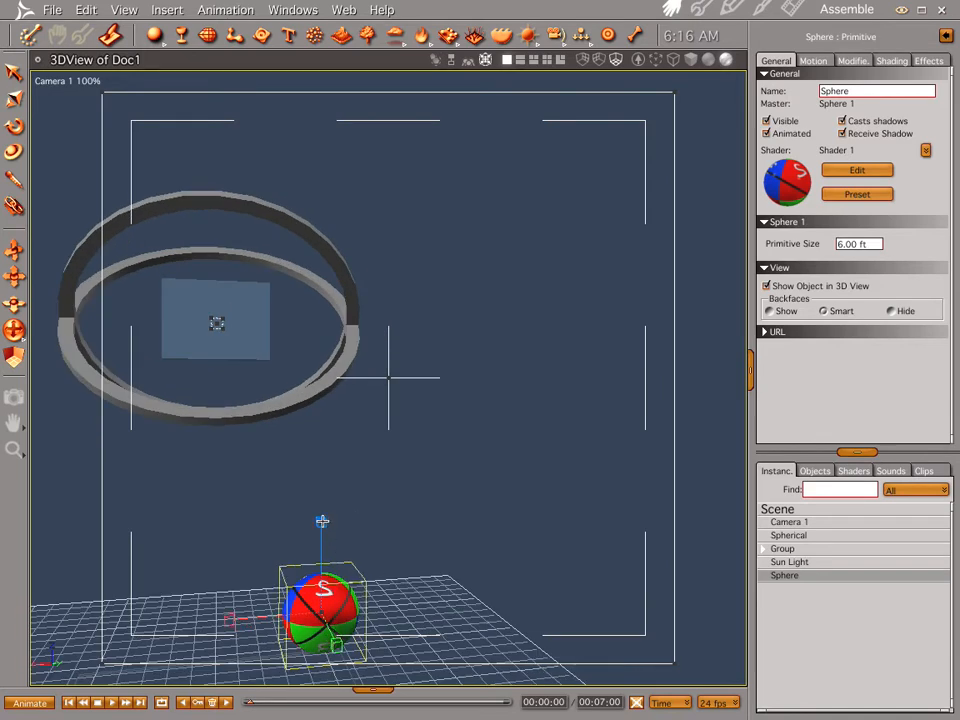
drag(321, 523, 345, 429)
middle_drag(324, 598, 467, 643)
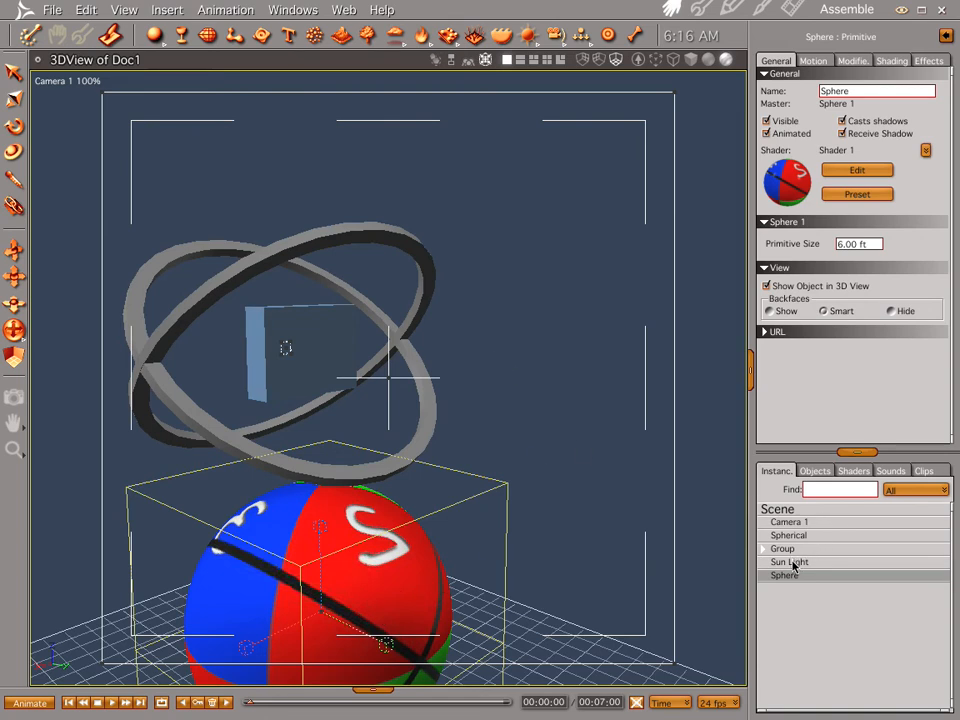
Step: Render the scene with grid.jpg as its Background map and return to the assembly view
click(793, 510)
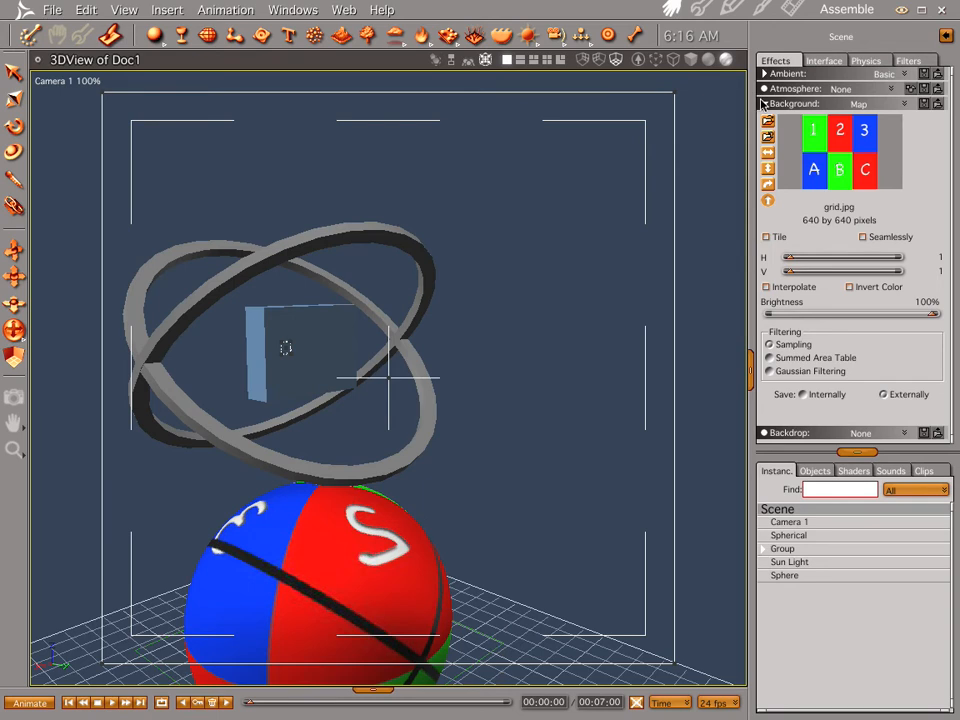
click(764, 104)
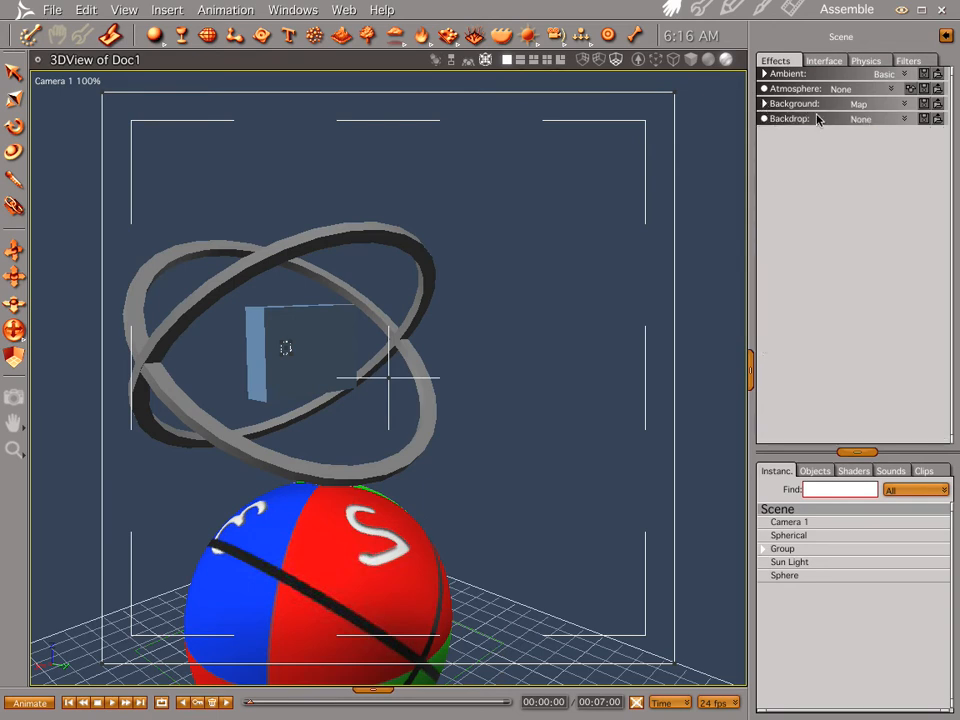
click(764, 104)
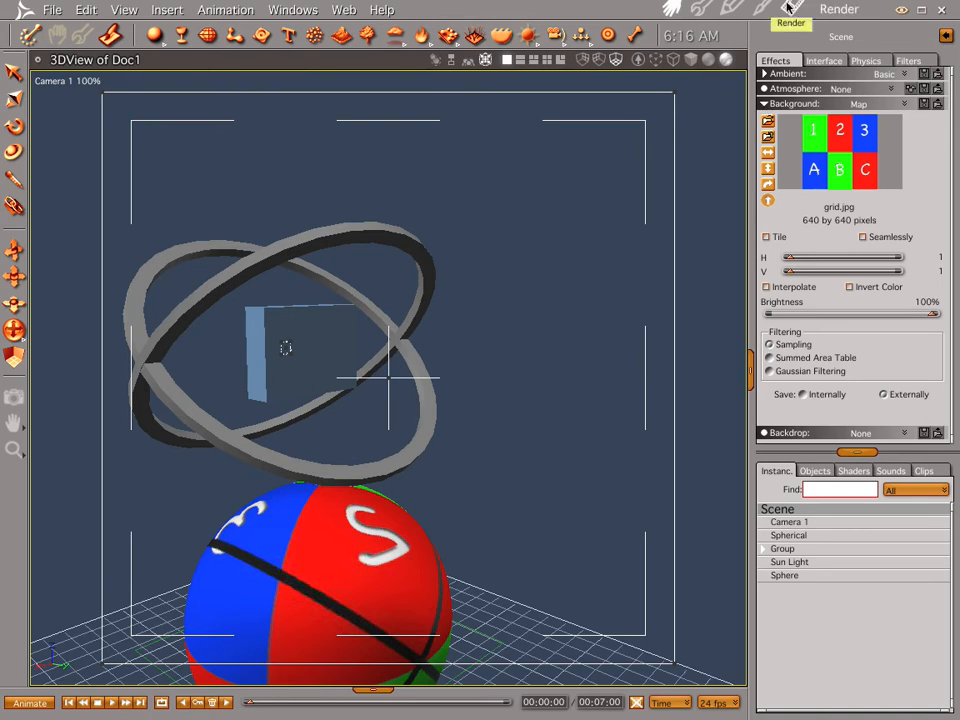
click(790, 9)
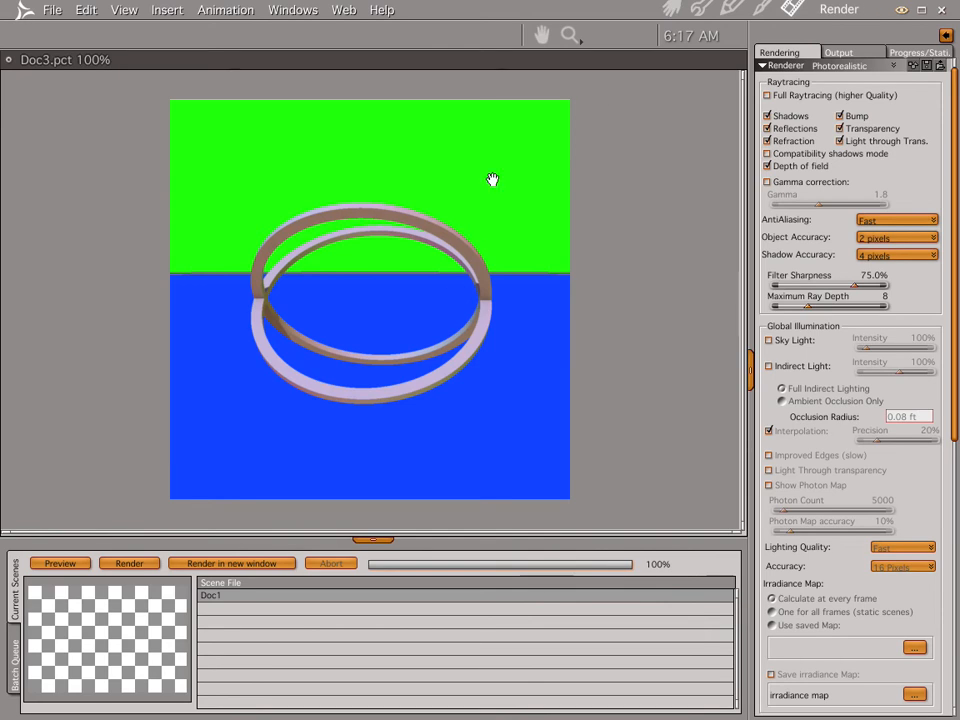
click(670, 8)
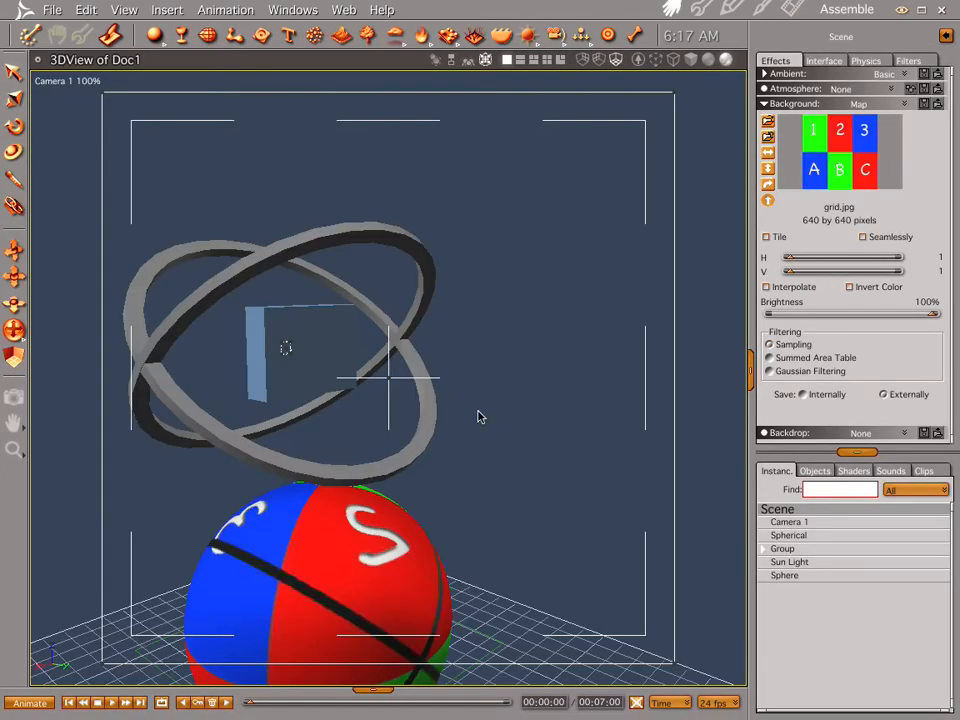
Step: Enable Sky Light in the Global Illumination settings and render the scene from a new camera angle
drag(234, 508, 345, 521)
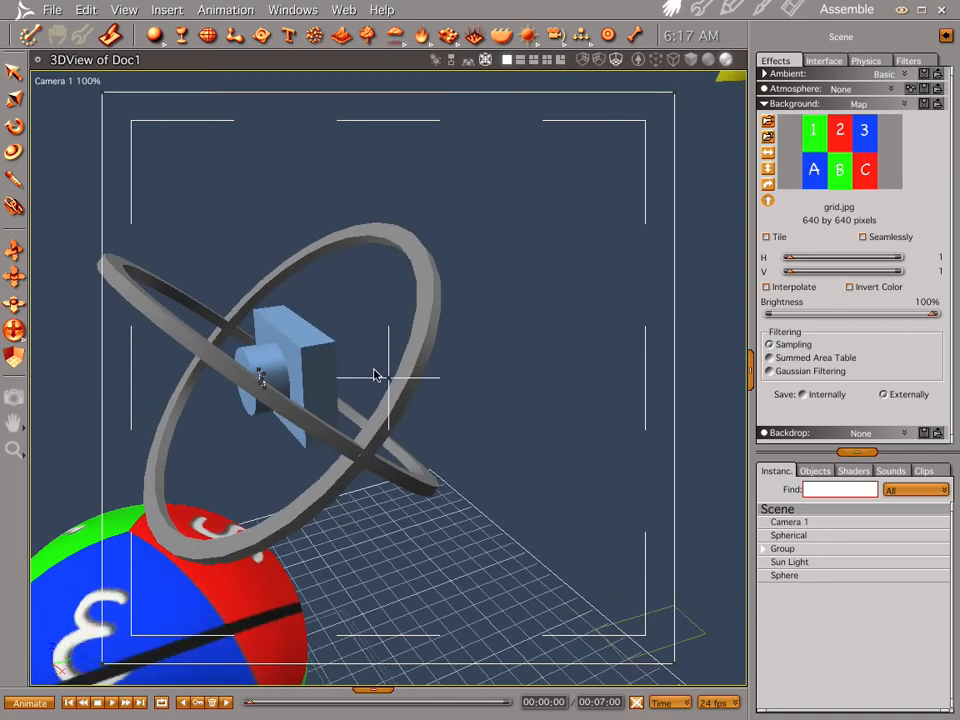
click(795, 9)
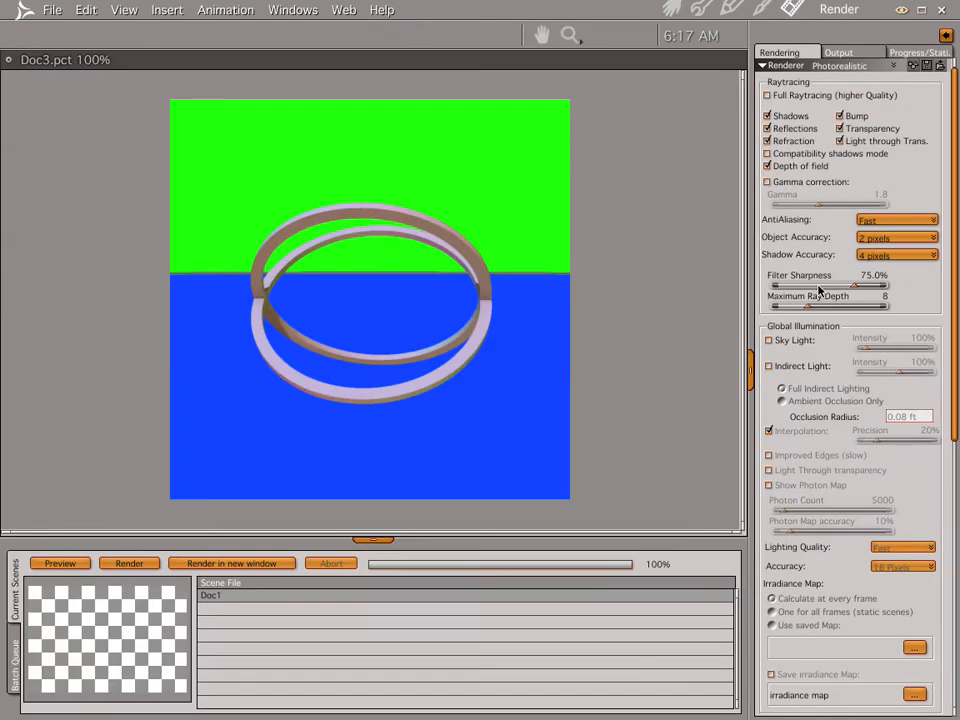
click(768, 341)
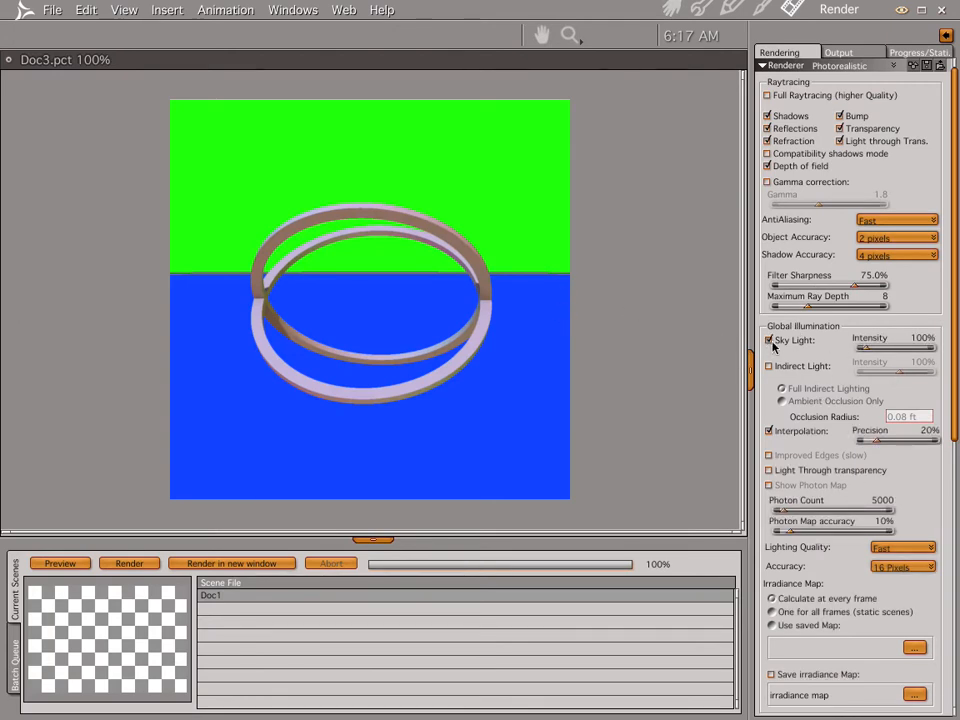
key(ctrl+r)
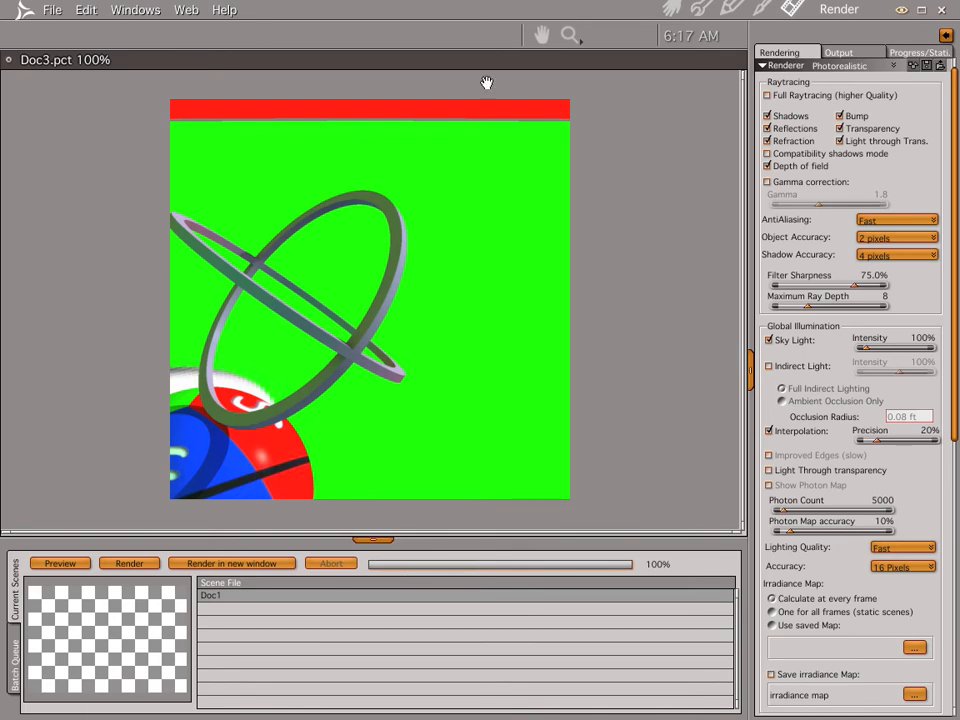
click(670, 9)
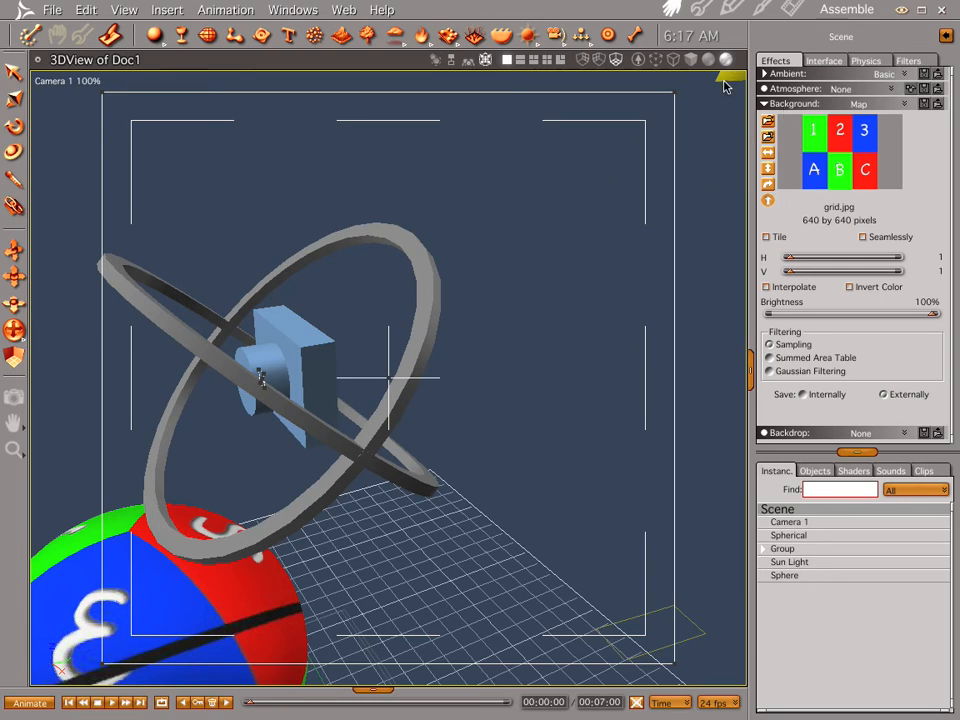
Step: Set the scene's Background to Formula with the default red, green and blue expressions and render it from another angle
drag(495, 456, 390, 474)
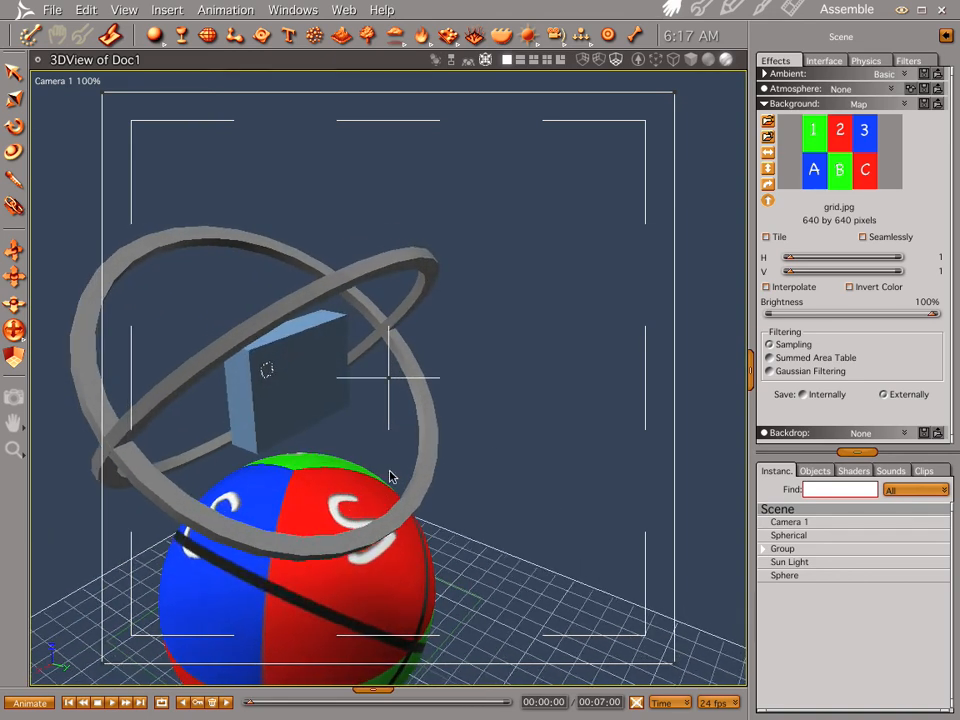
drag(381, 388, 403, 336)
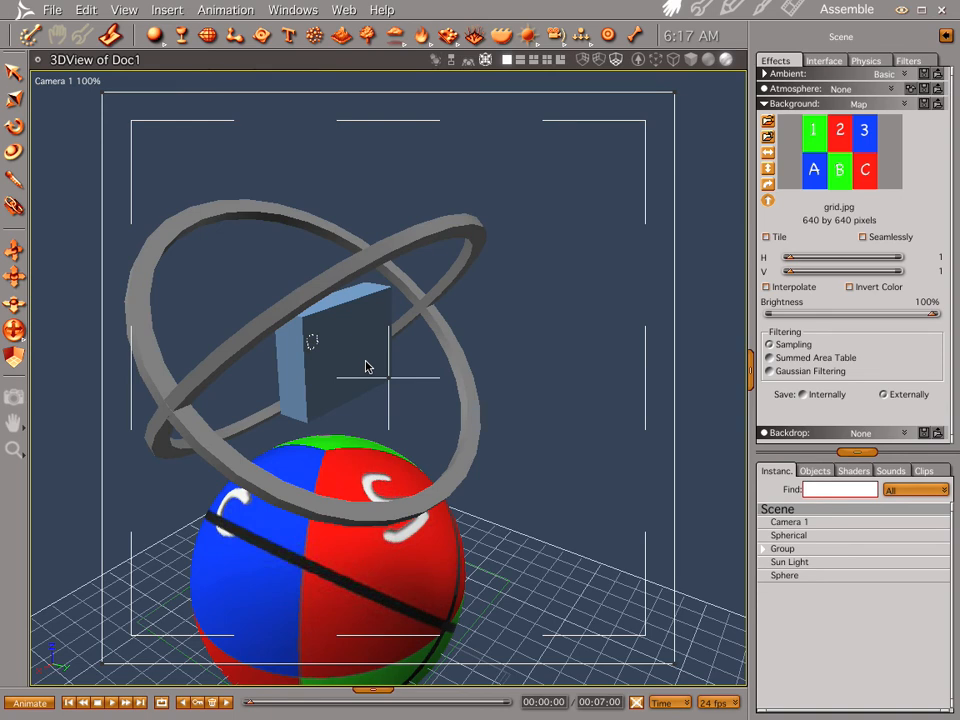
click(904, 104)
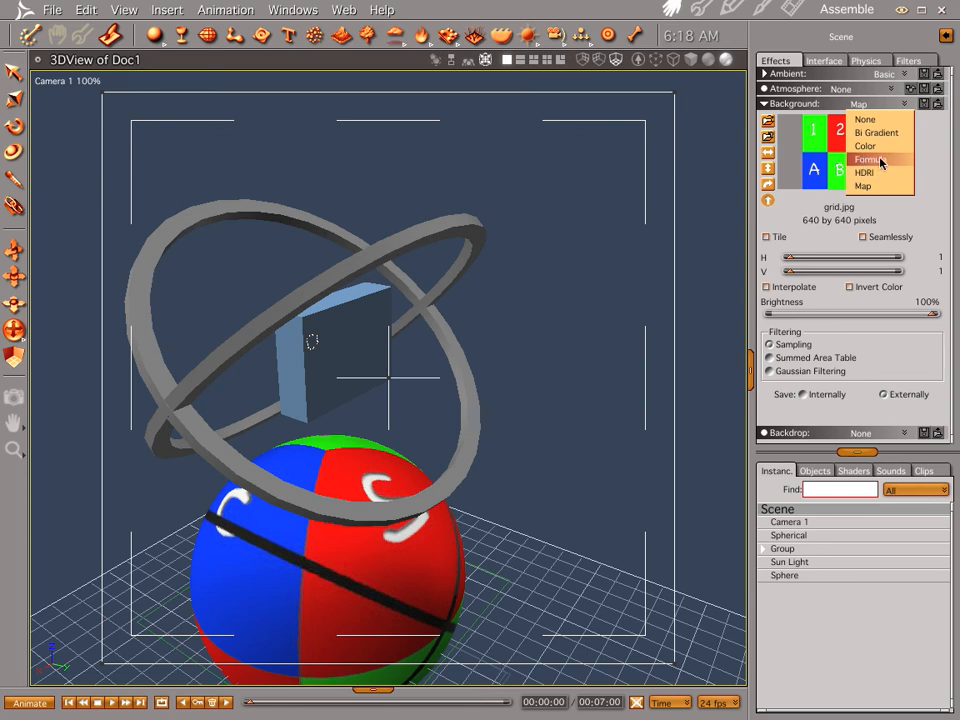
click(879, 162)
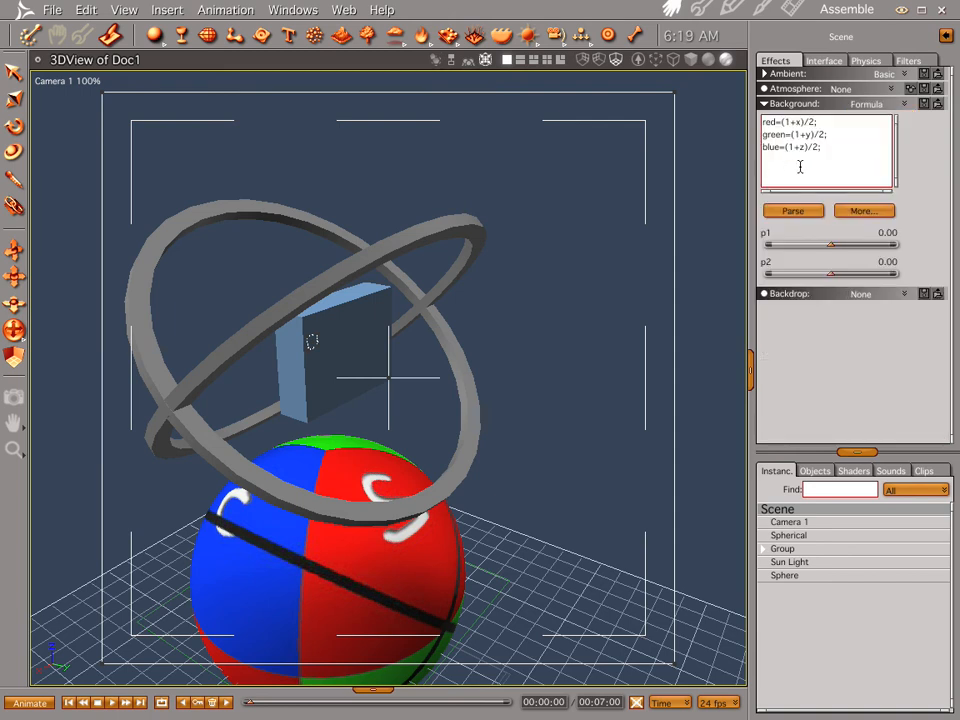
click(793, 10)
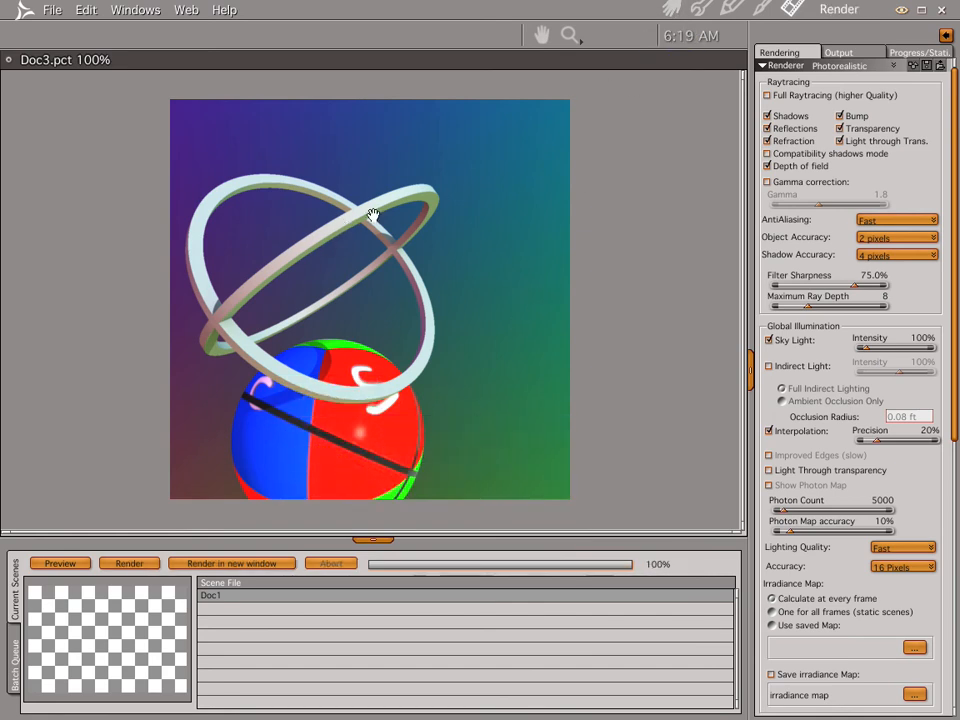
click(670, 10)
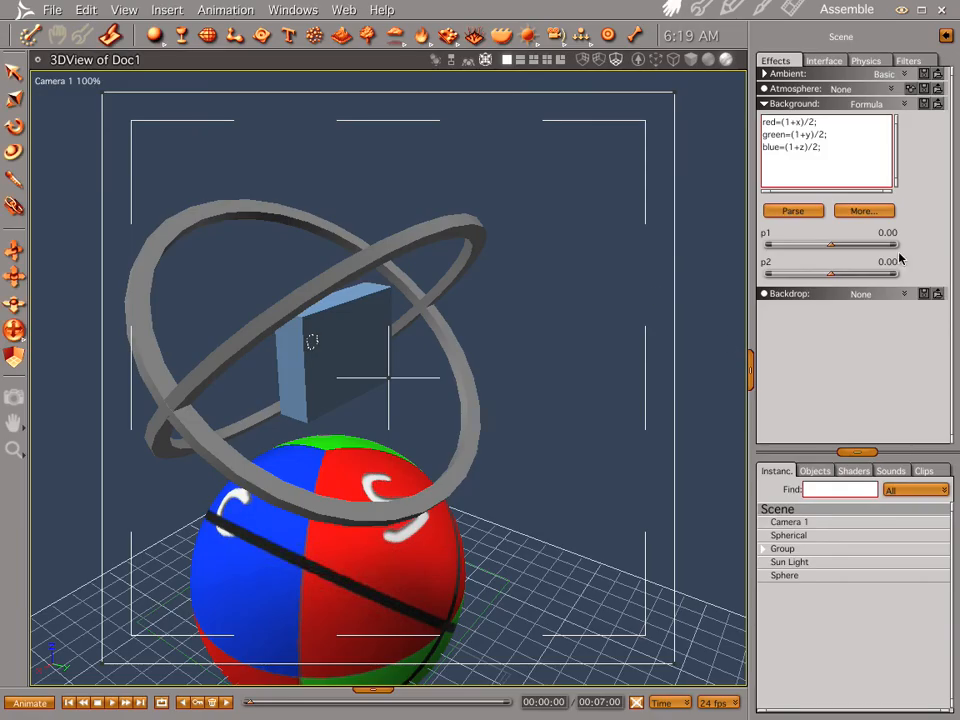
Step: Set the scene's Background to Color with the default grey and render the scene
click(899, 105)
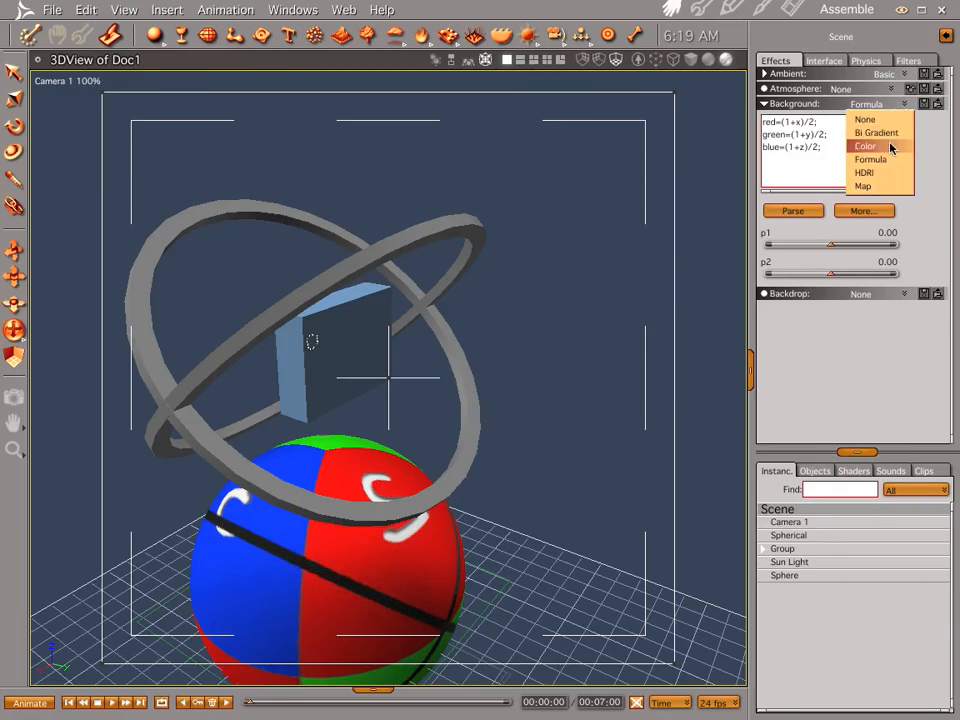
click(889, 147)
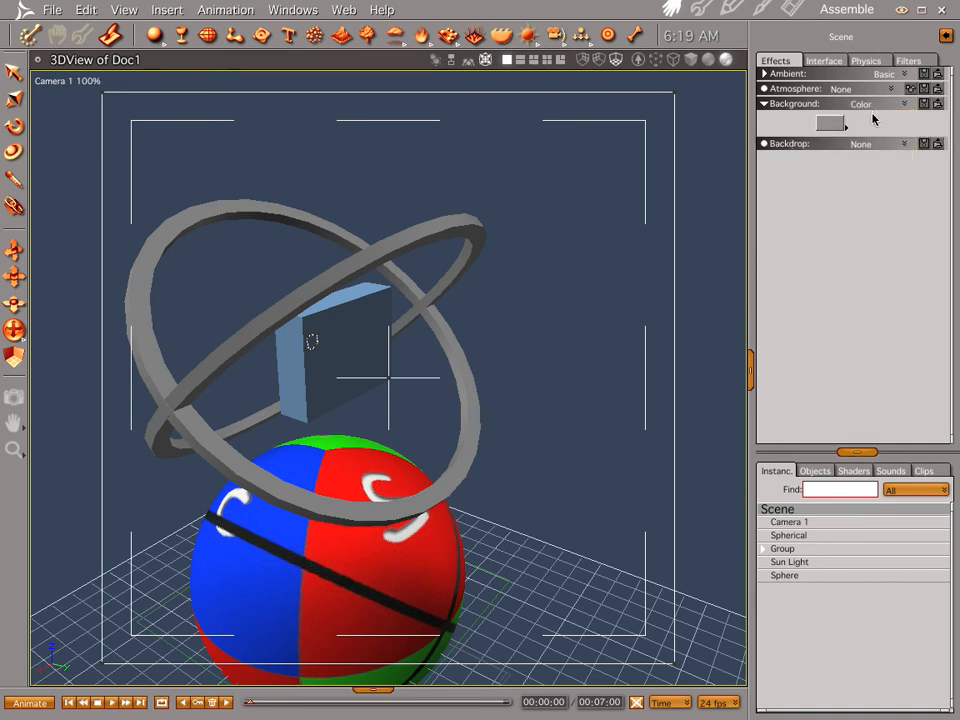
key(ctrl+r)
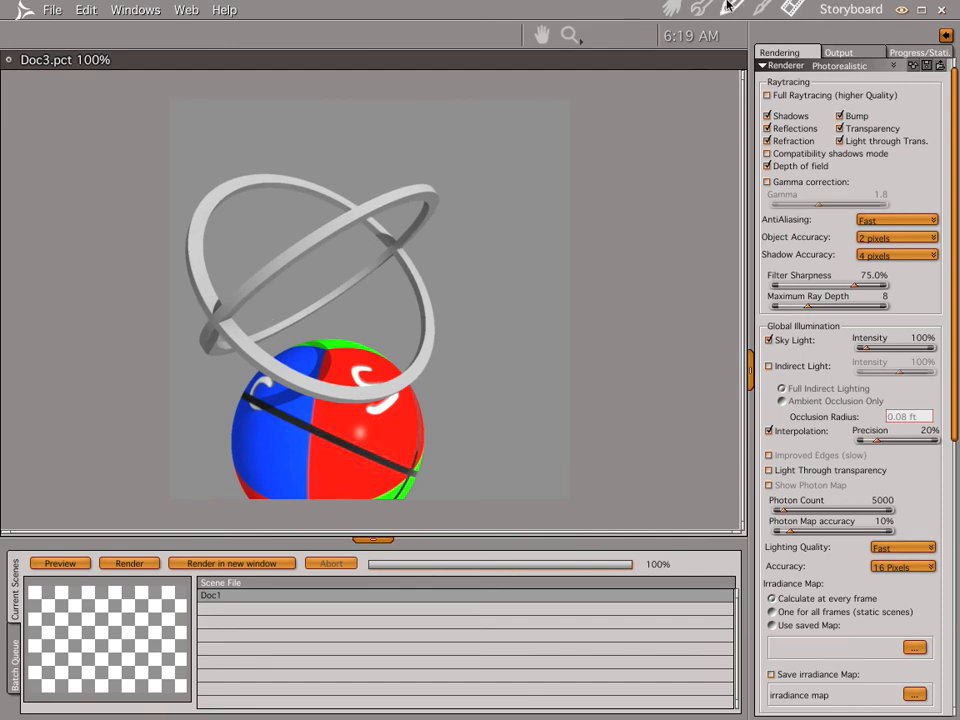
click(672, 8)
Step: Set the scene's Background to Bi Gradient with its default sky and ground colours, render it and return to the assembly view
click(898, 104)
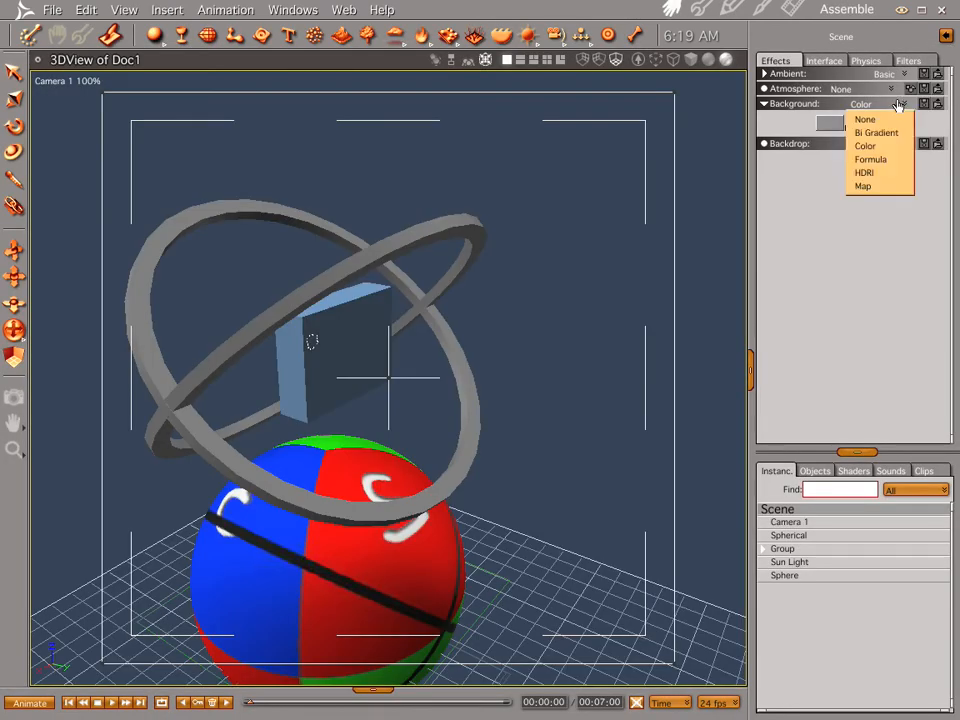
click(900, 133)
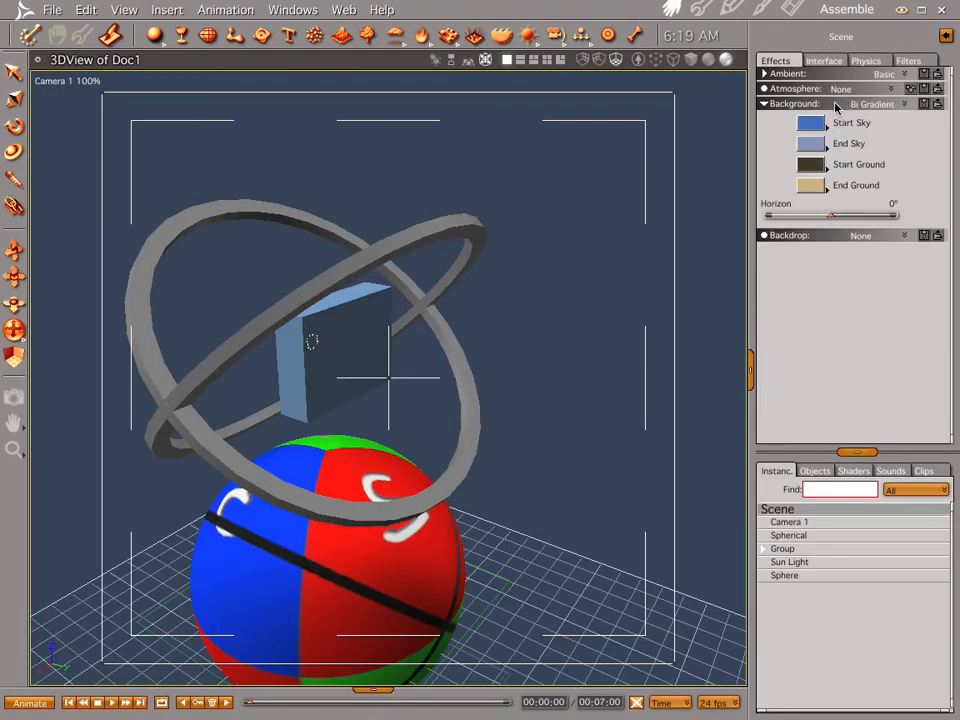
key(ctrl+r)
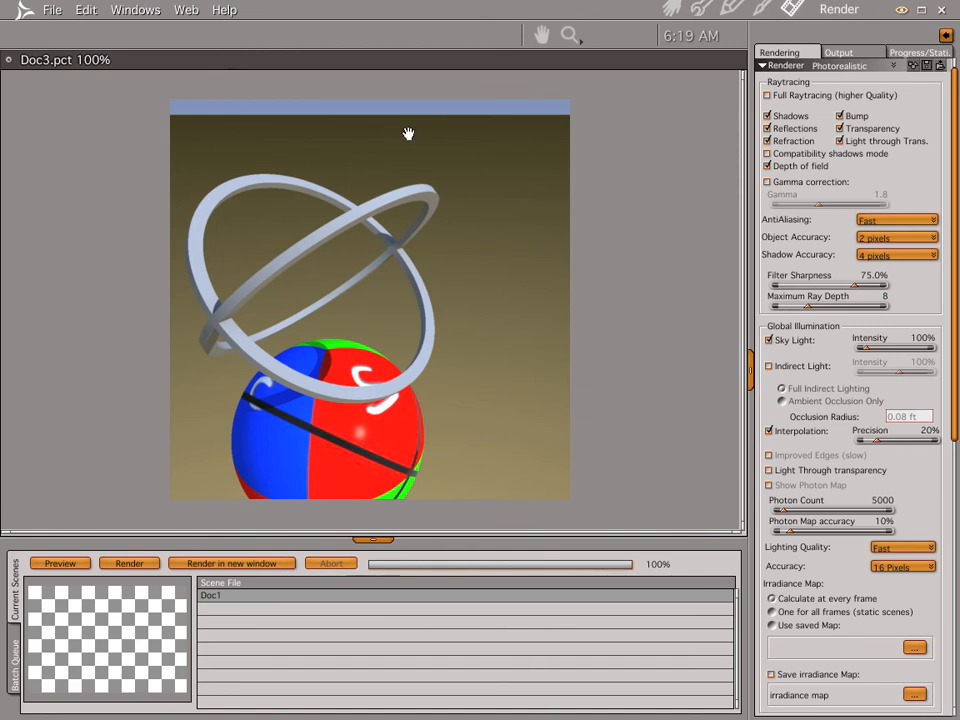
click(670, 8)
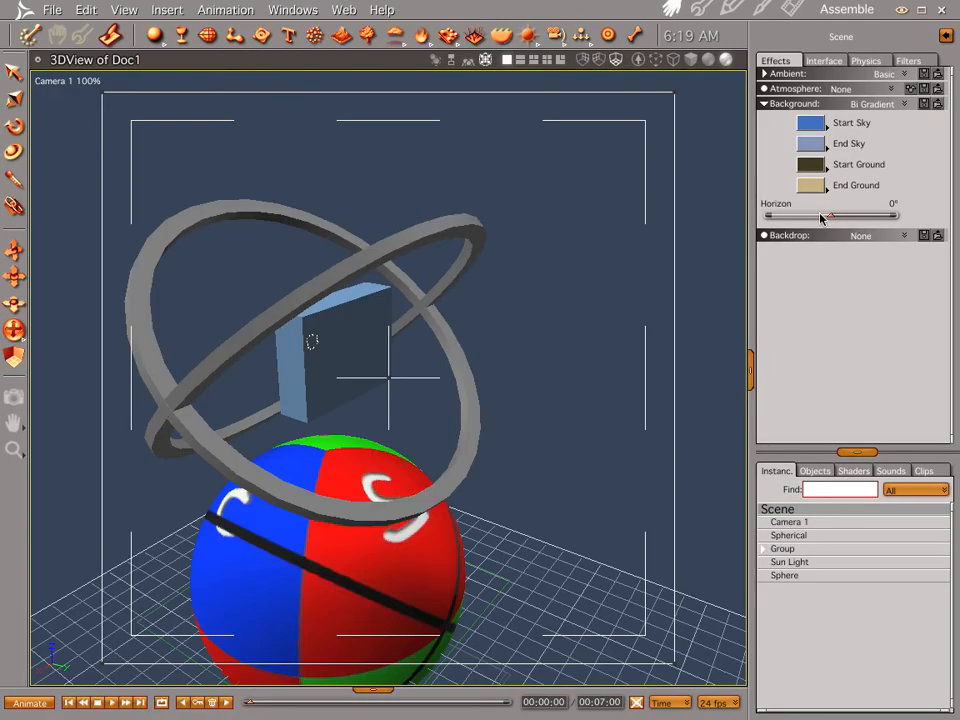
Step: Set the scene's Backdrop to Bi Gradient with the default colours, render the scene and return to the assembly view
click(901, 236)
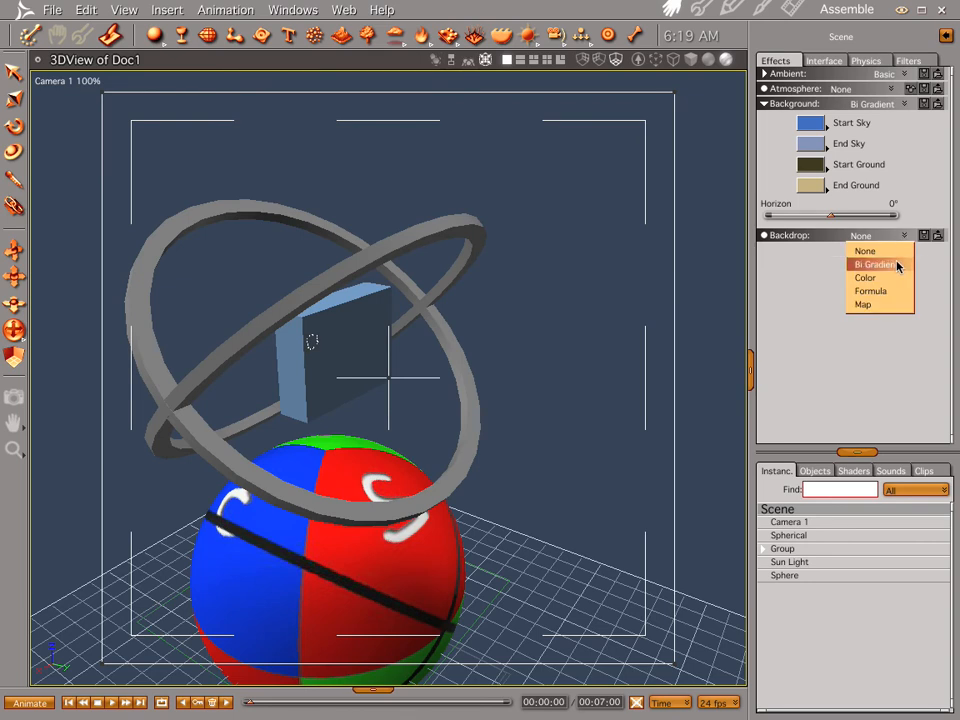
click(880, 265)
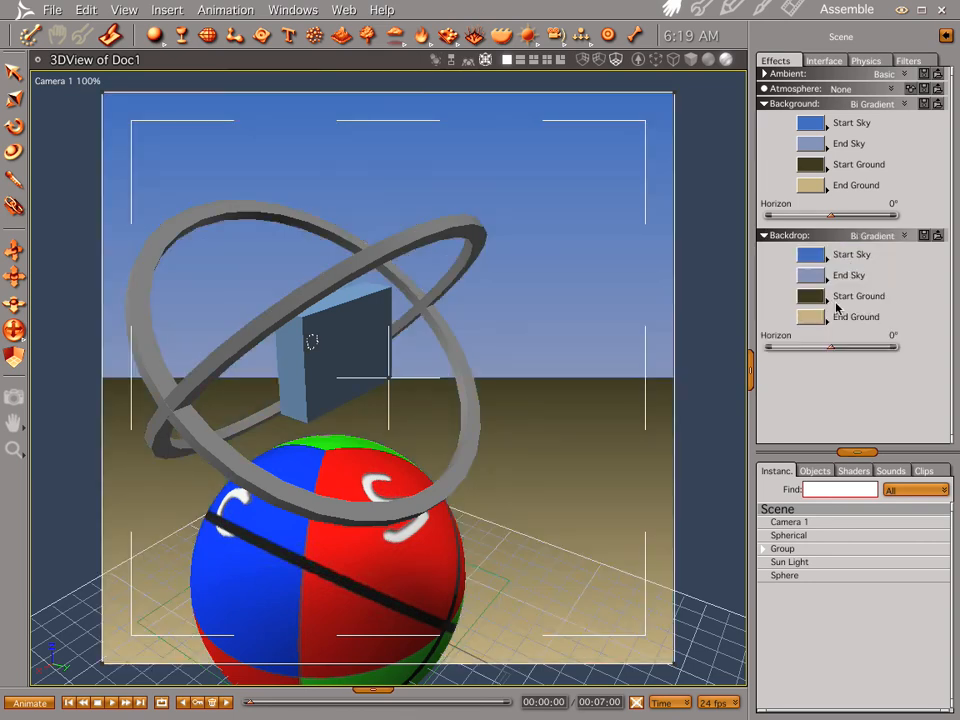
key(ctrl+r)
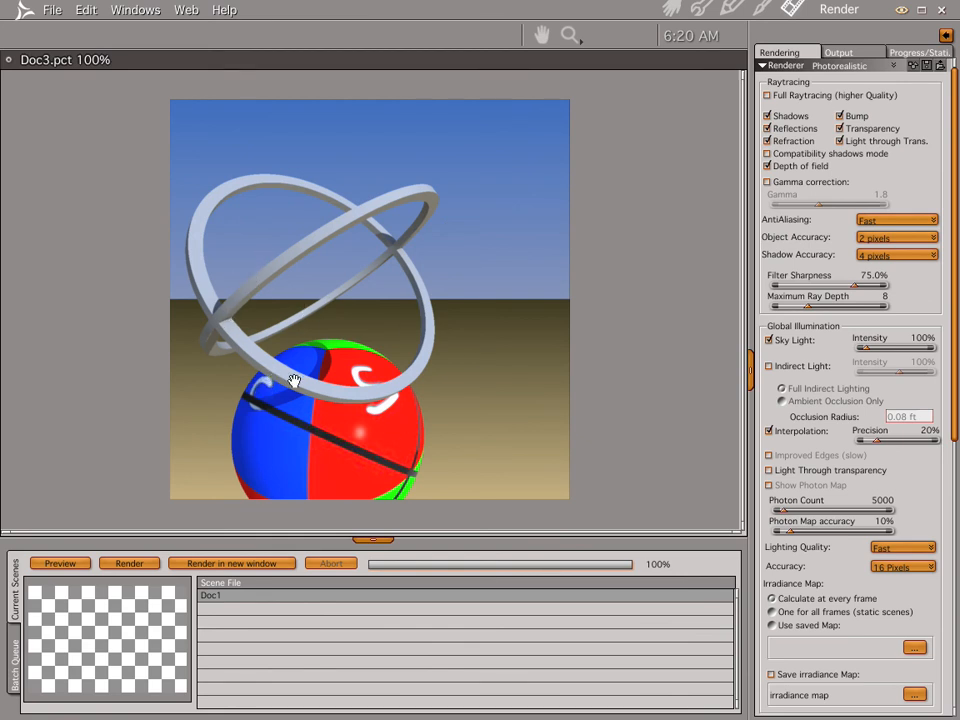
click(672, 8)
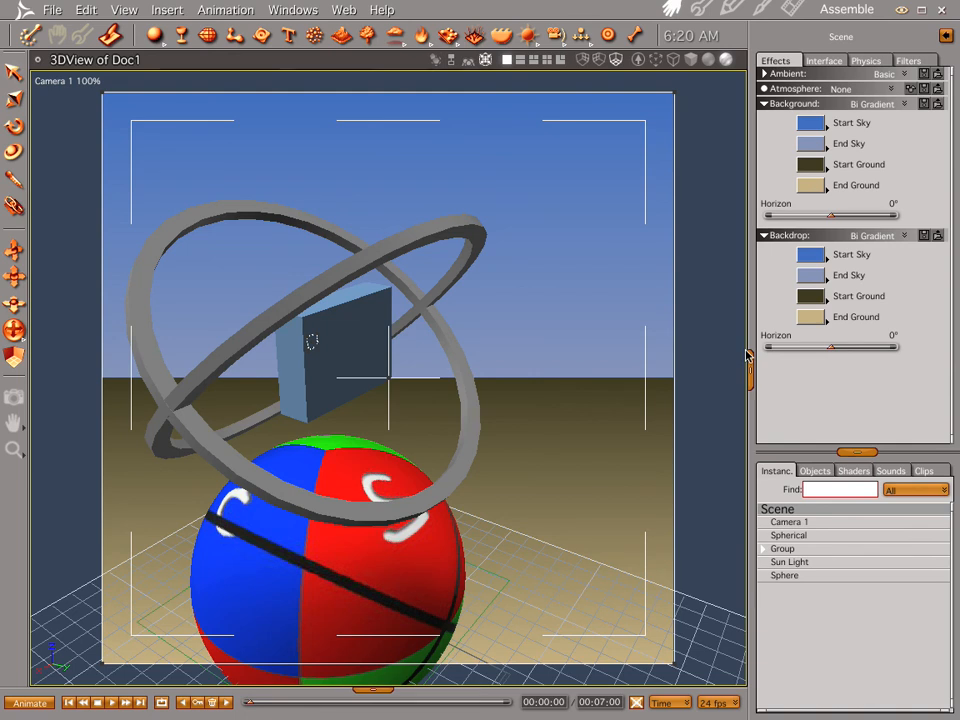
Step: Move the multicoloured sphere straight down beneath the rings and render the scene again
click(420, 593)
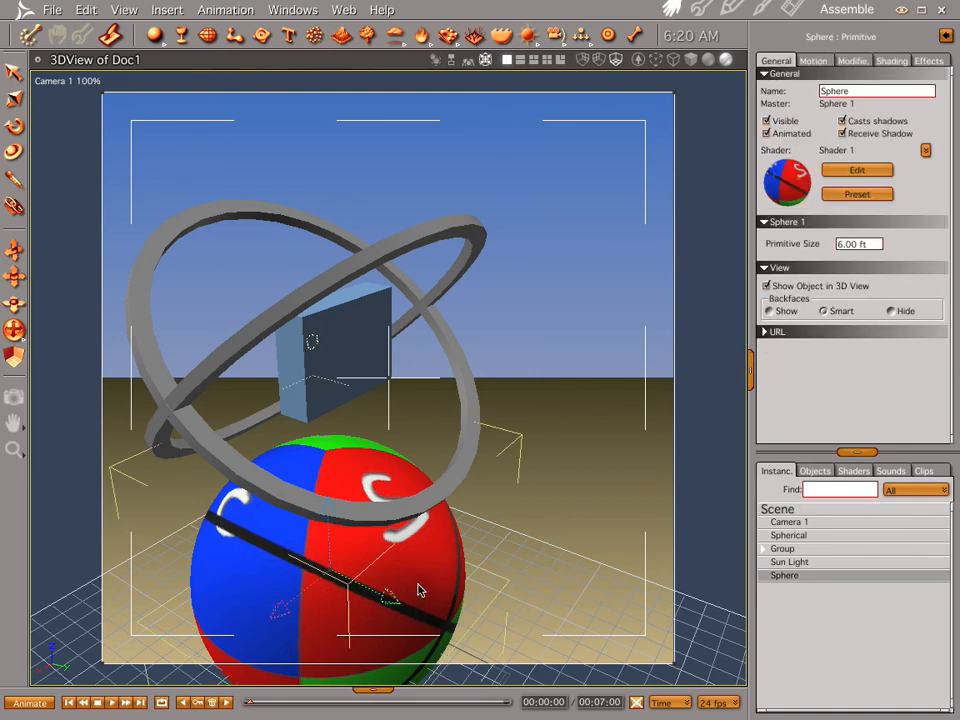
drag(330, 530, 378, 583)
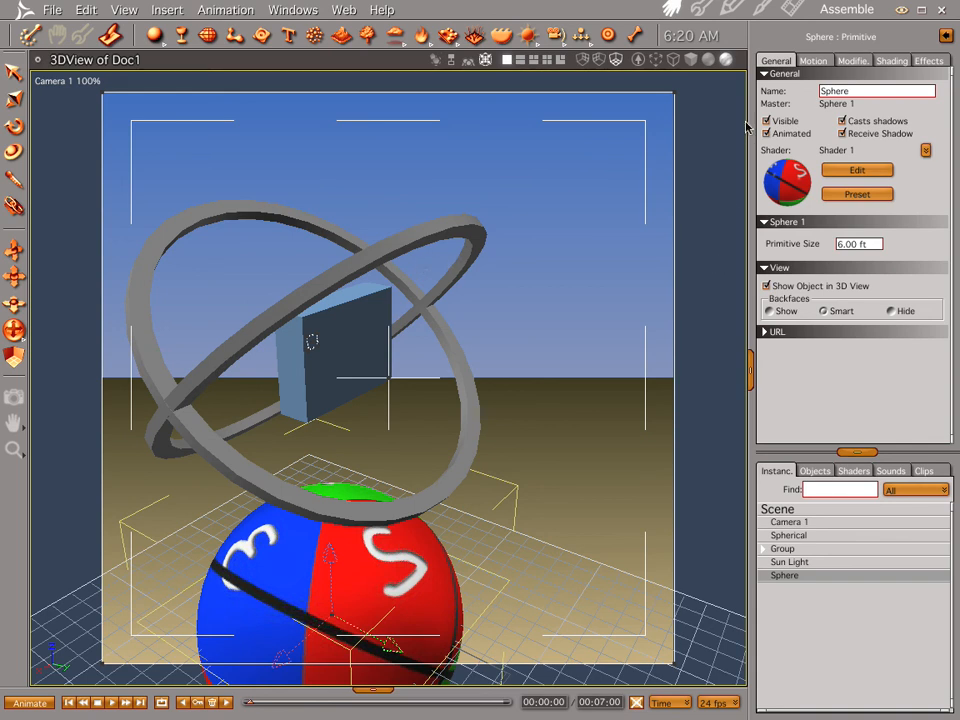
key(ctrl+r)
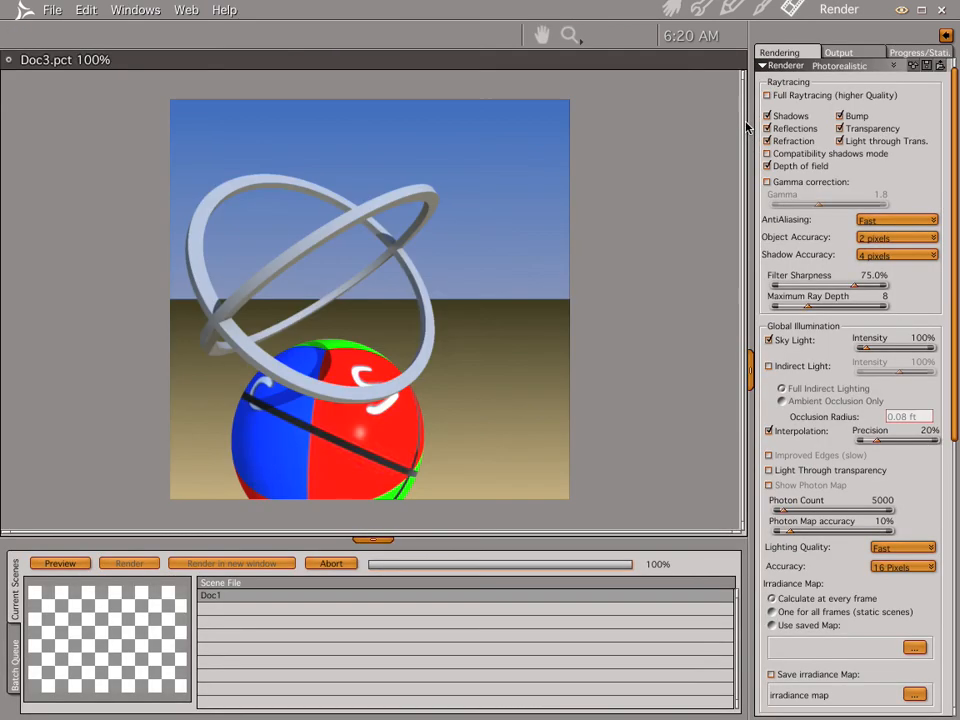